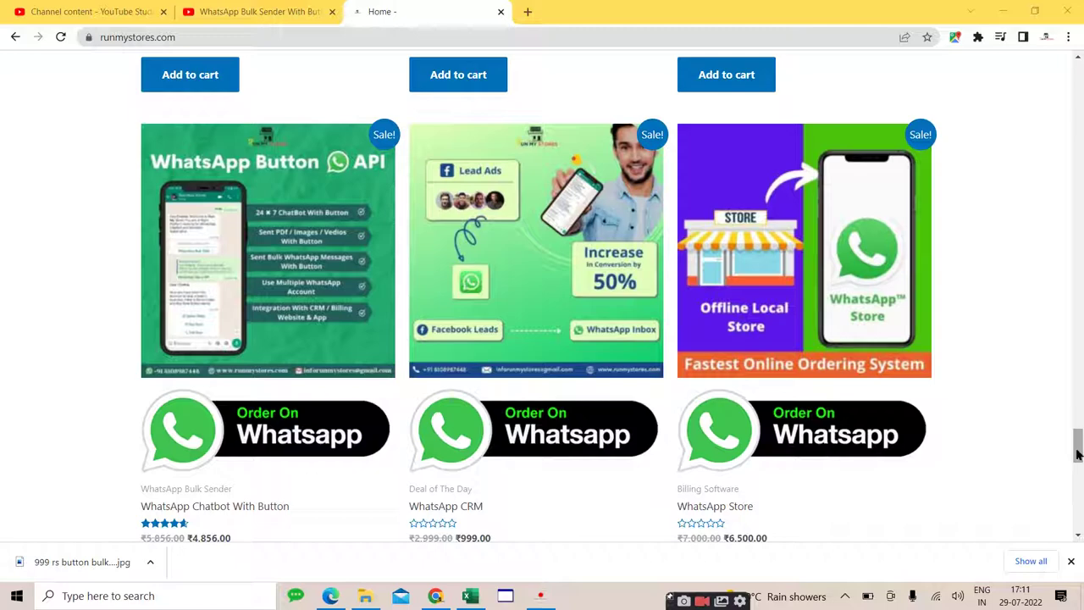
Step: Scroll back to the top of runmystores.com and minimize Chrome to reveal the desktop
drag(1077, 454, 1079, 218)
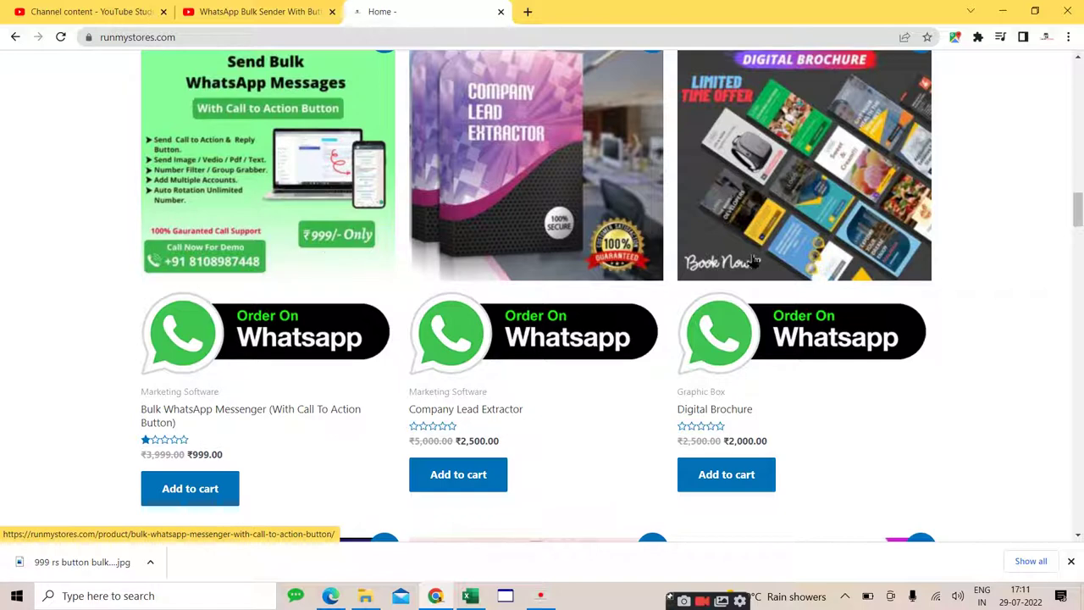
drag(1077, 219, 1079, 85)
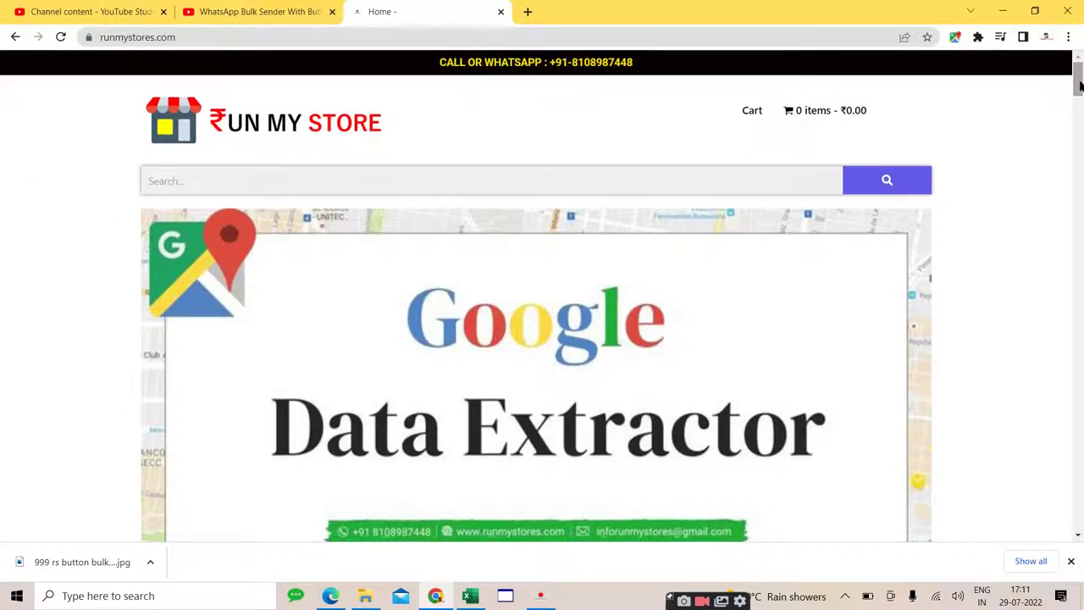
click(1003, 10)
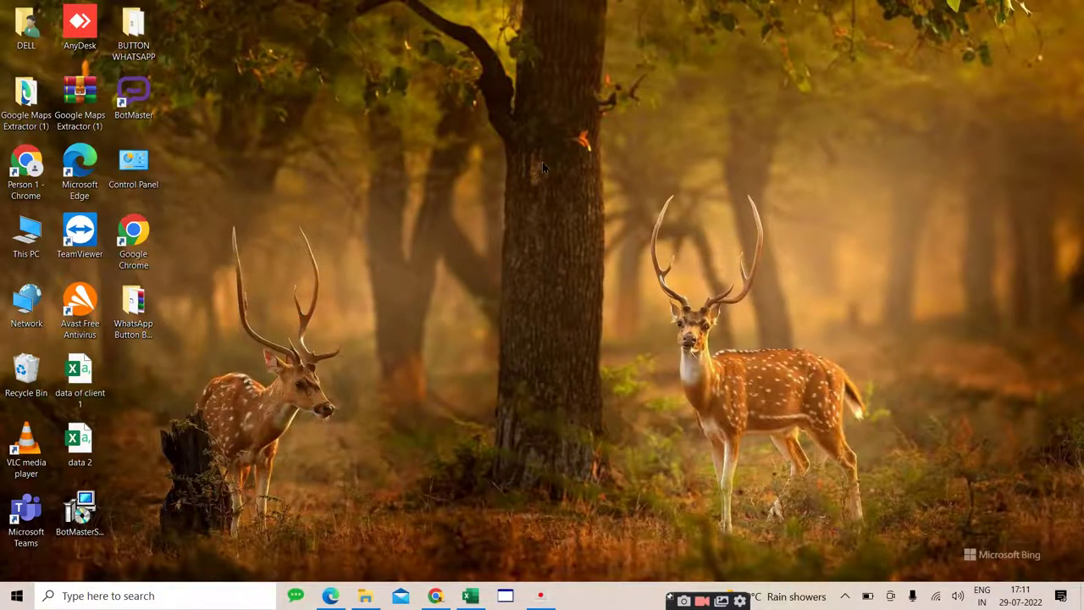
Step: Open the BUTTON WHATSAPP folder, launch Start-Whatso, and minimize the Explorer window
double_click(134, 57)
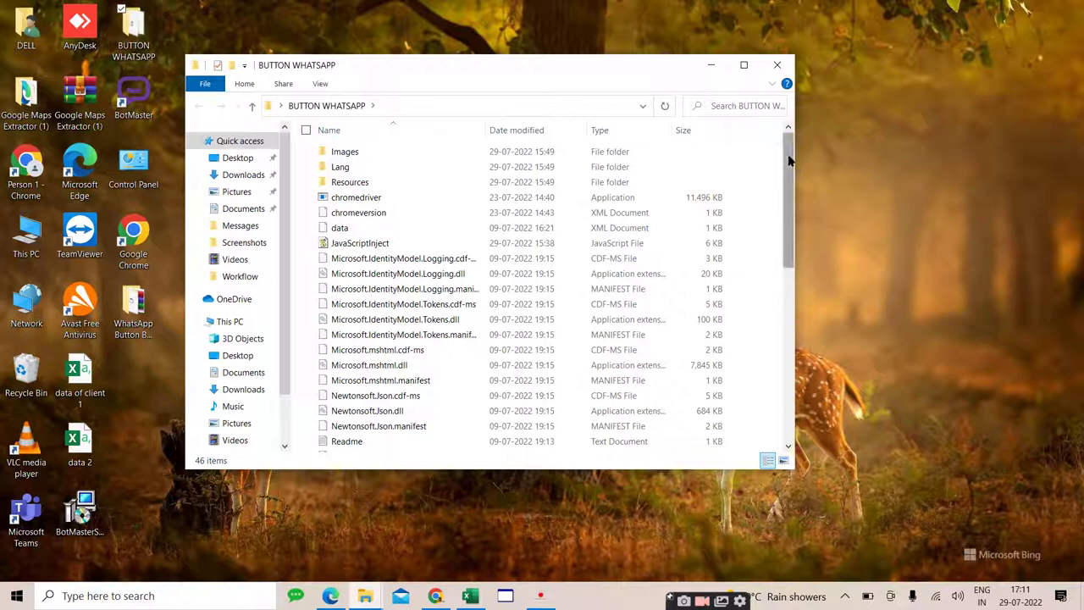
drag(788, 161, 790, 271)
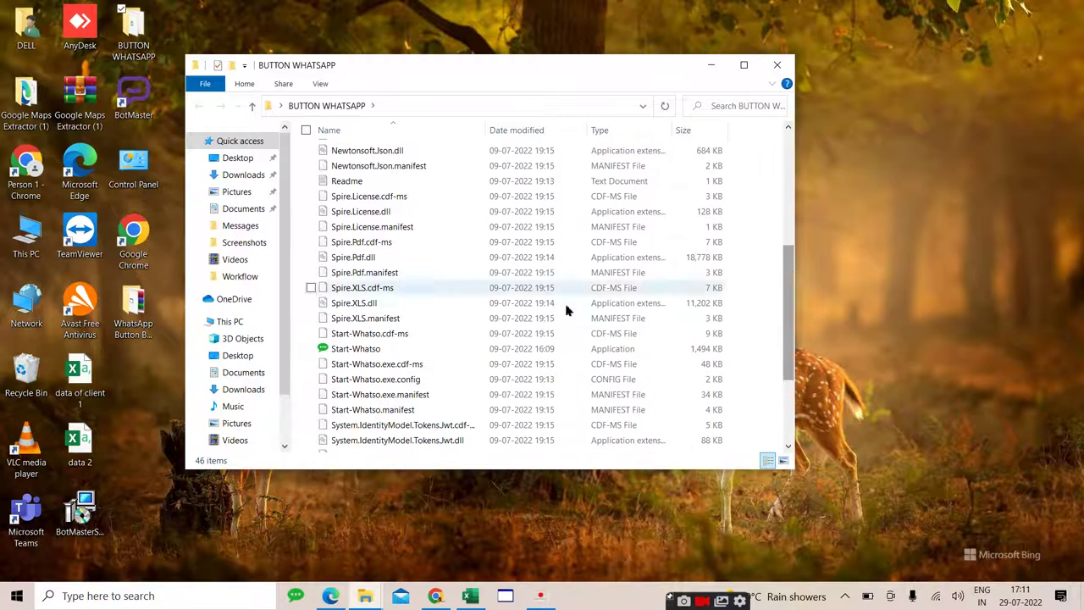
double_click(379, 352)
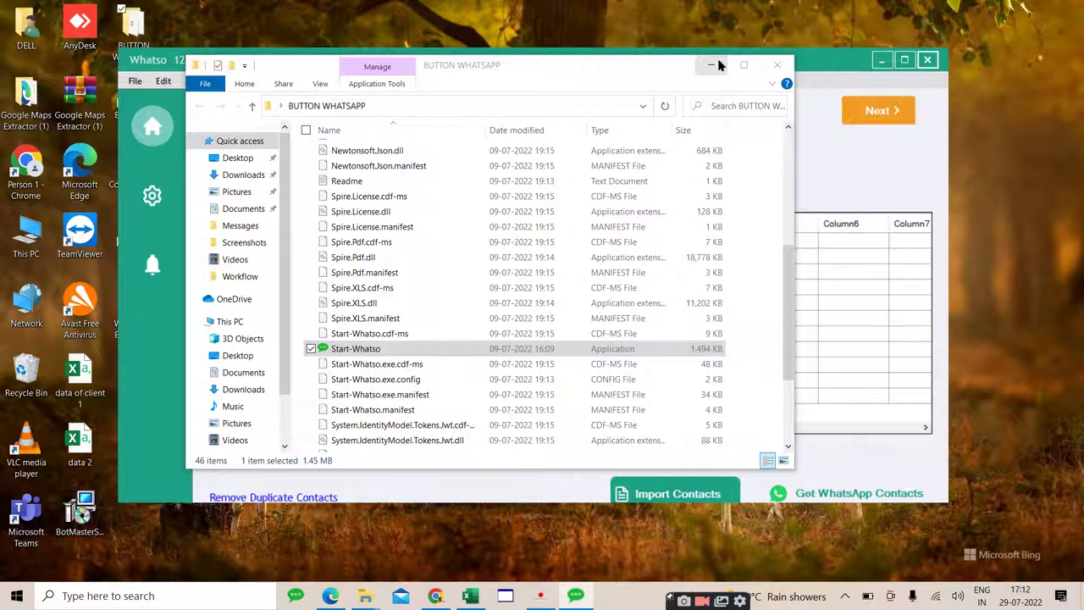
click(716, 65)
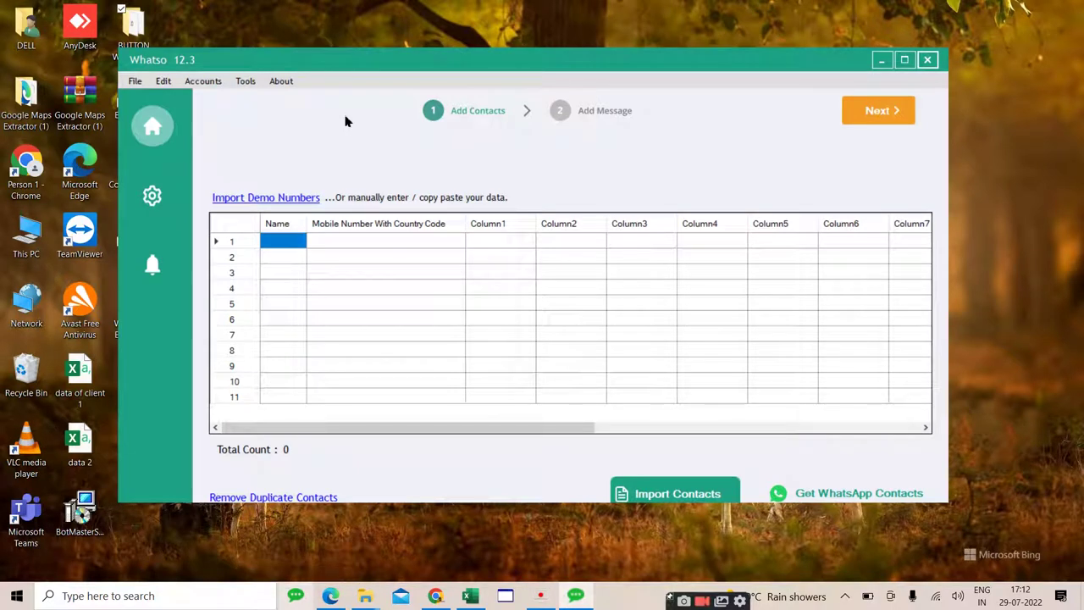
Step: Choose File > Import Numbers > Manual to open the Manual Import dialog
click(133, 83)
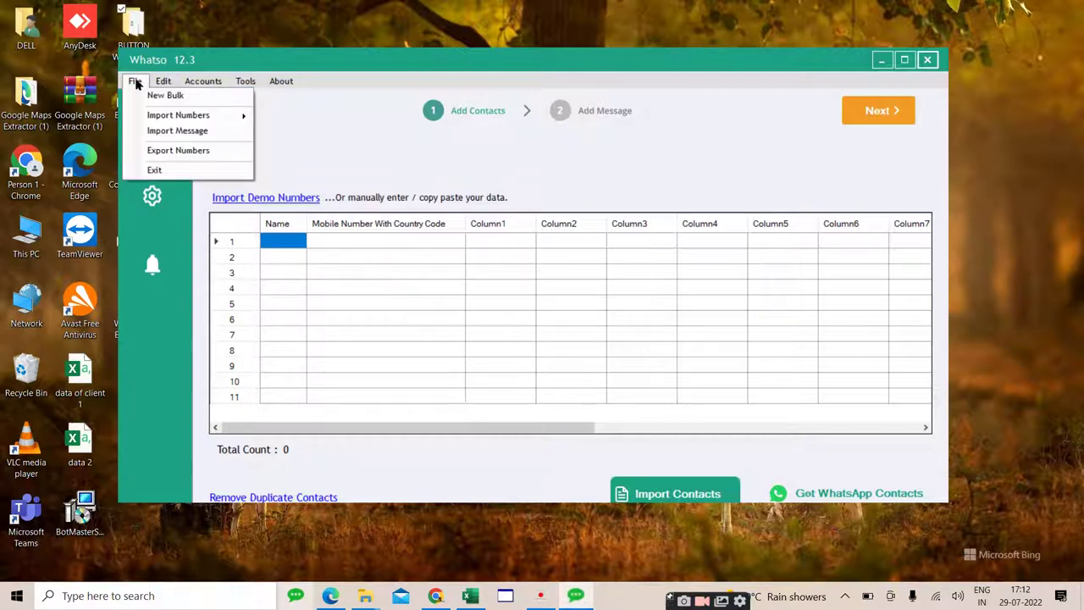
mouse_move(150, 115)
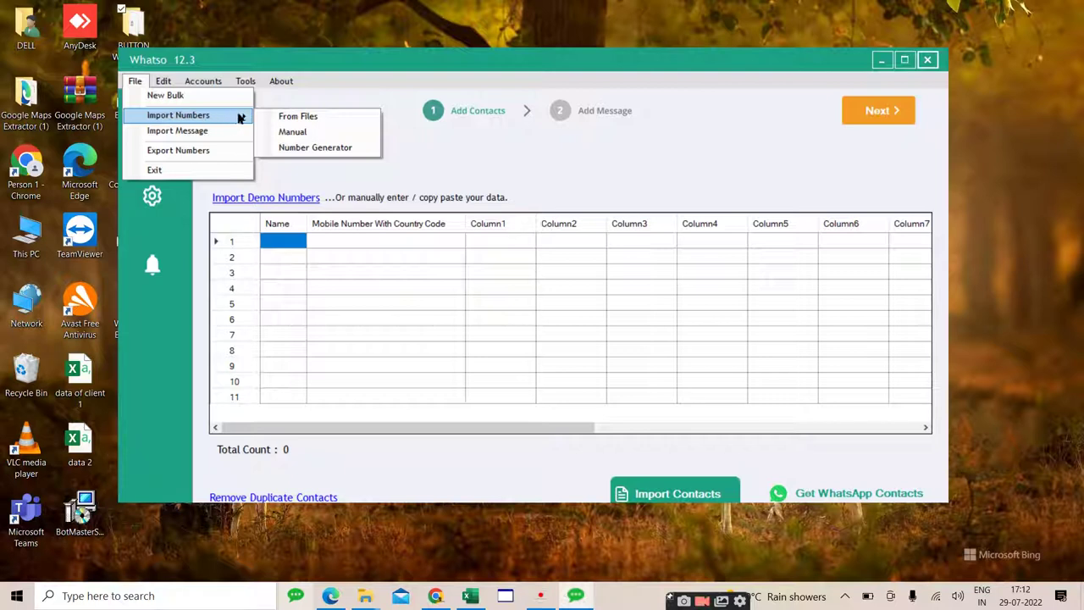
click(292, 132)
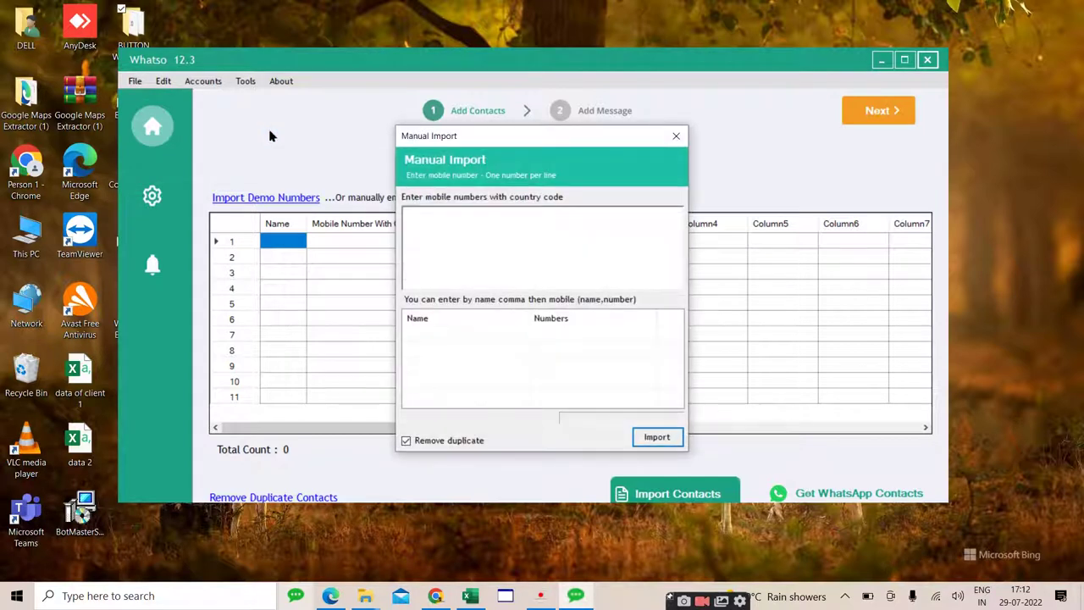
Step: Copy the country-coded mobile numbers from column R of the Excel workbook
click(490, 235)
click(470, 597)
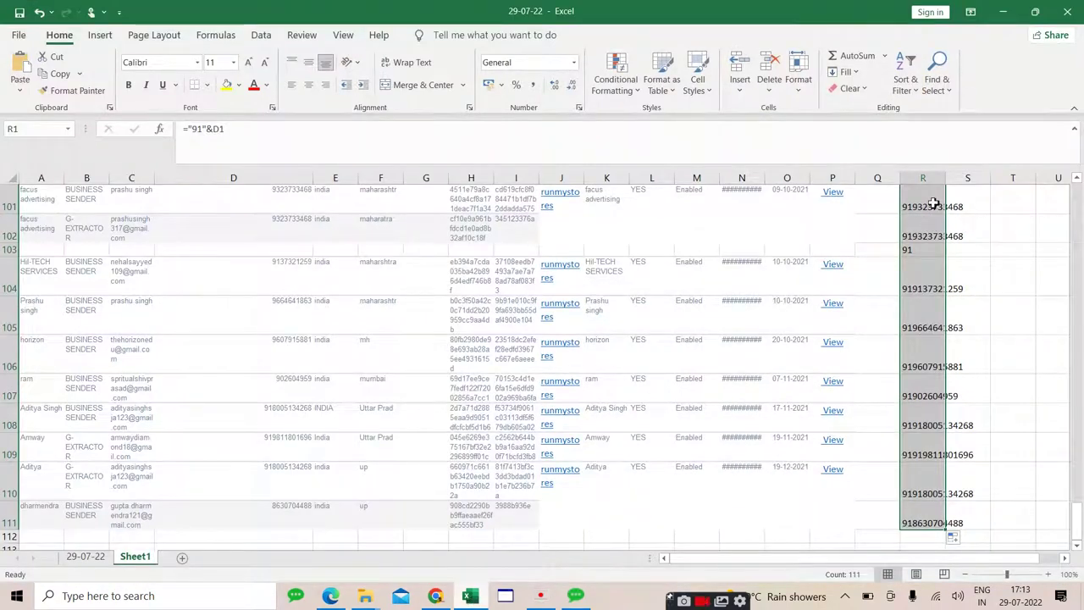
click(929, 180)
key(ctrl+c)
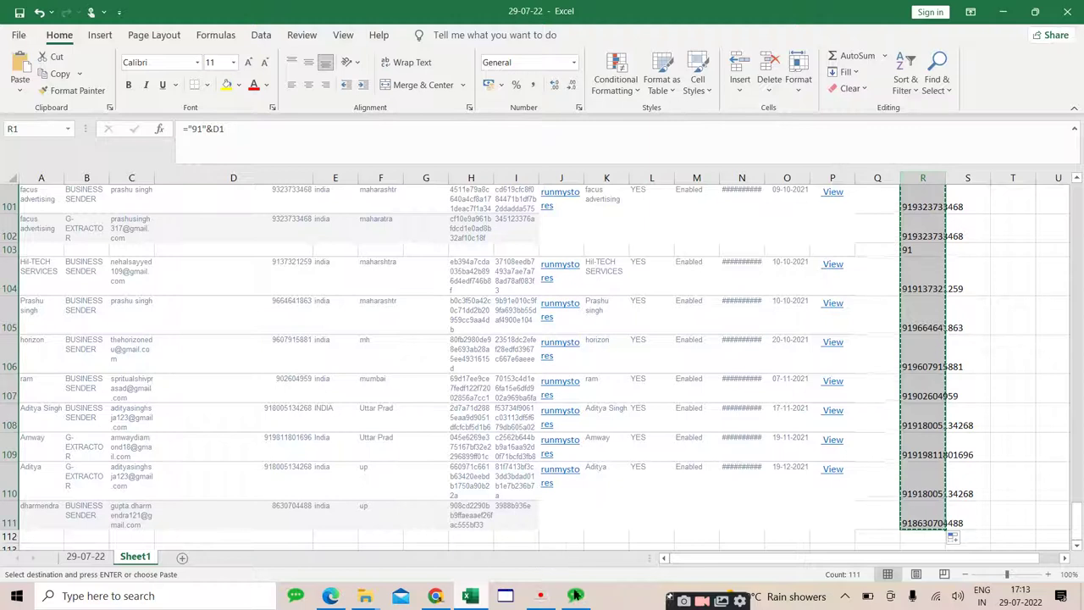
Step: Paste the numbers into Manual Import and import them, confirming they include country codes
click(575, 595)
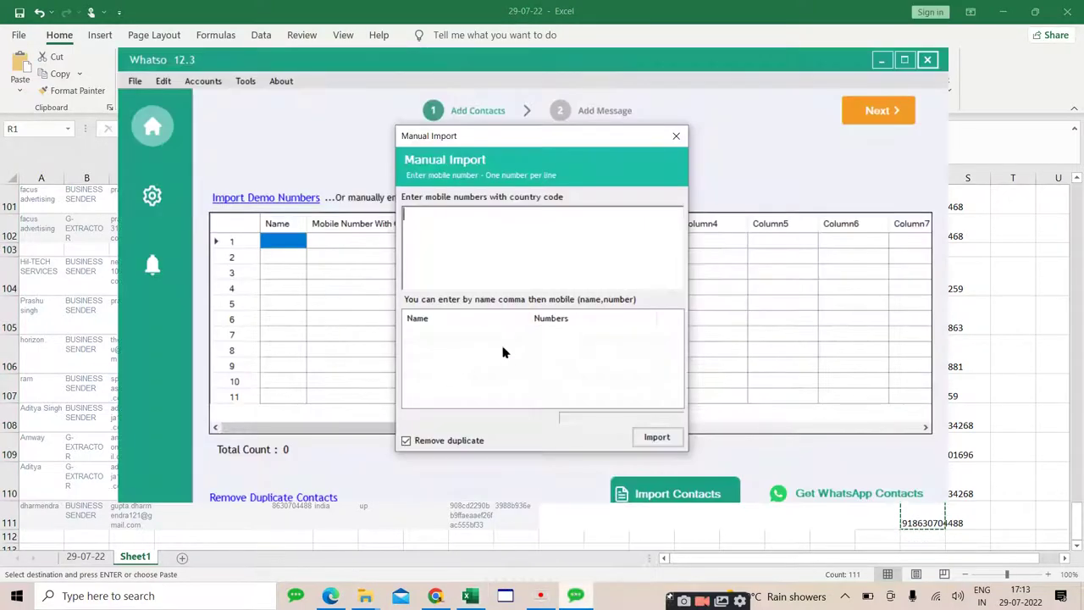
key(ctrl+v)
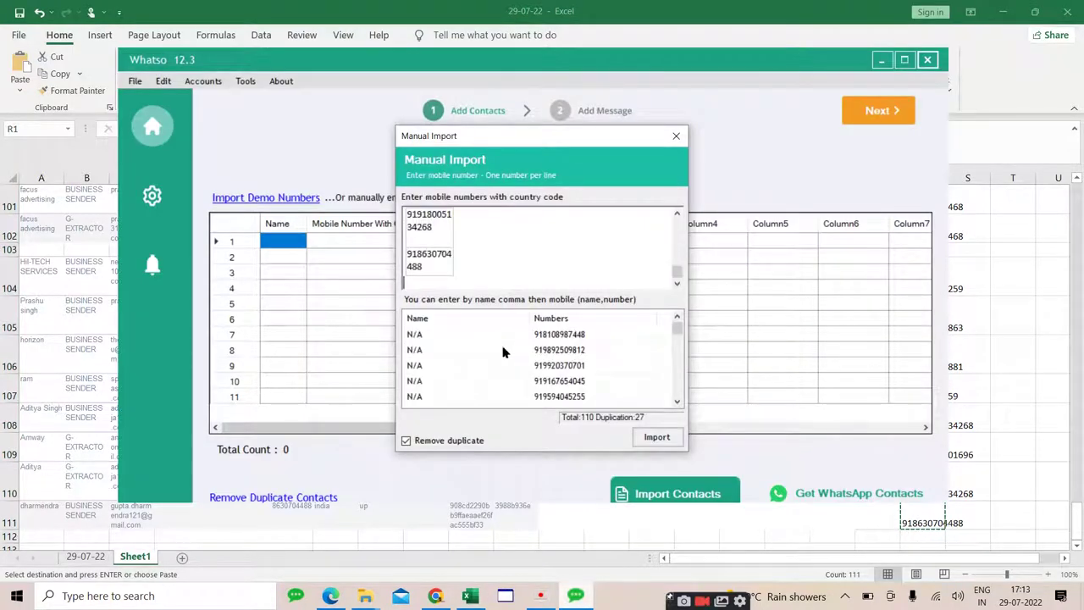
click(658, 437)
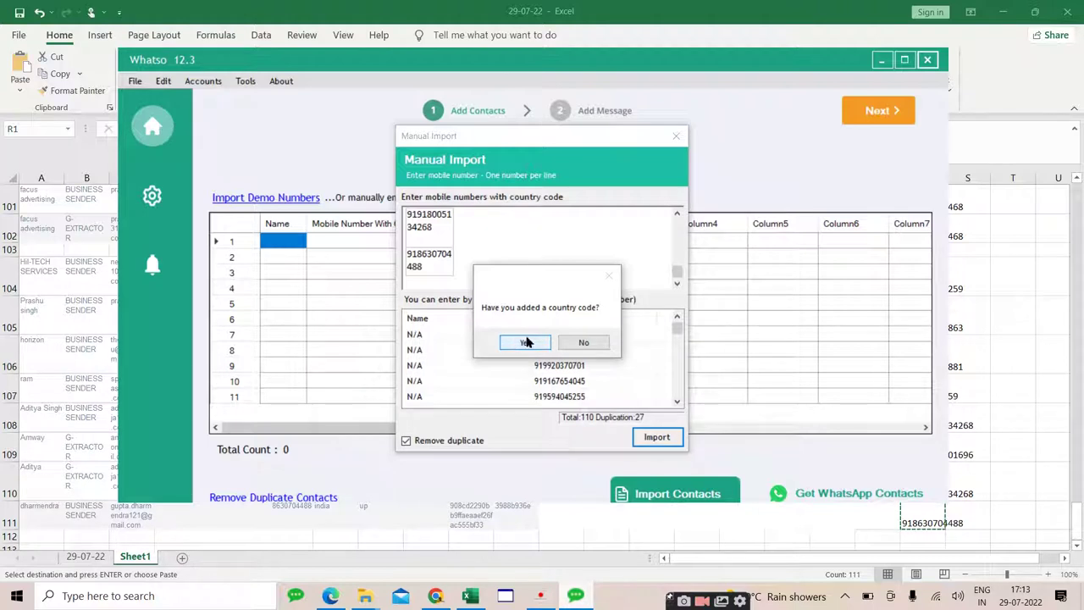
click(526, 341)
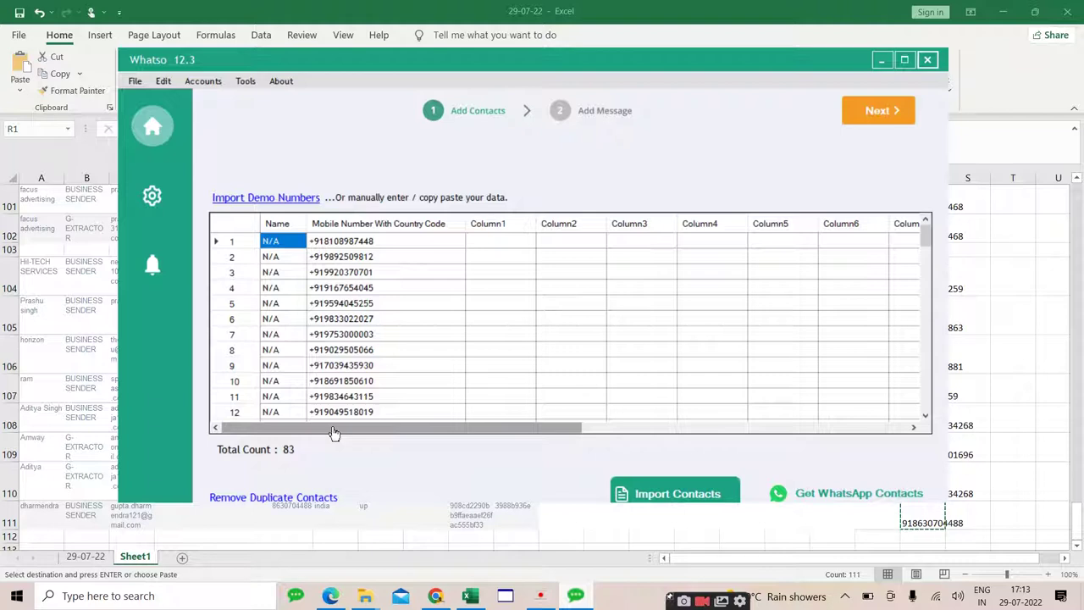
Step: On the Add Message step, write 'Please check out our details of whatsapp bulk sender with button' in Message 1
click(879, 108)
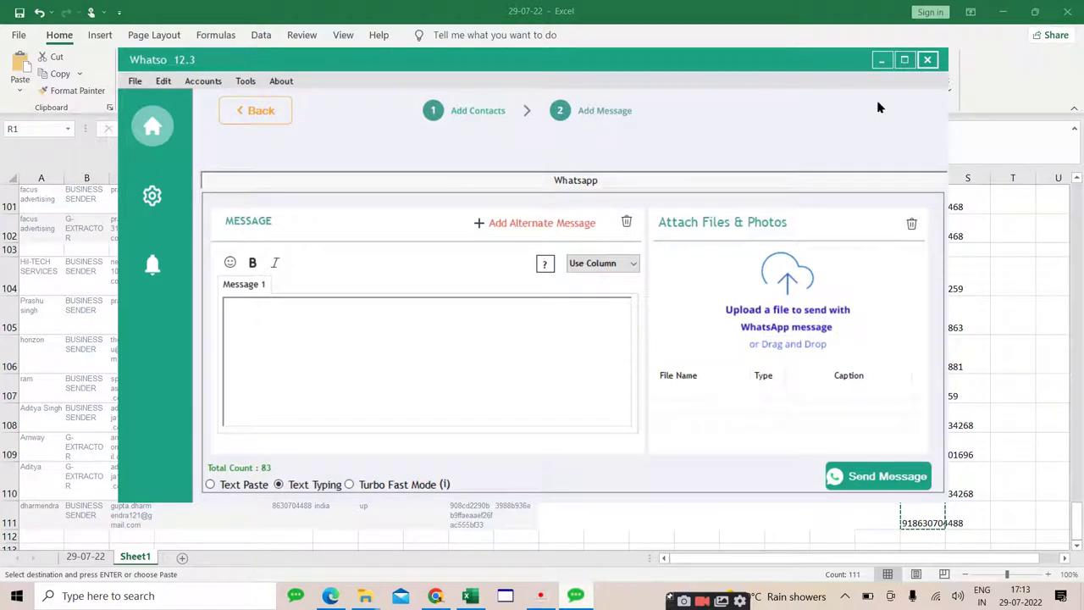
click(1002, 12)
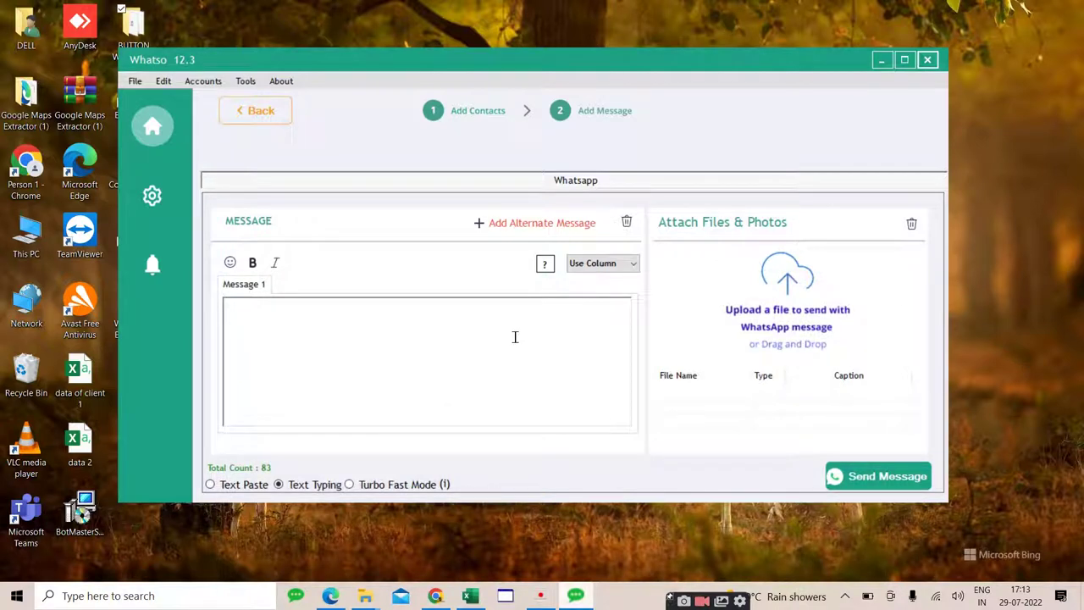
click(383, 334)
text(message)
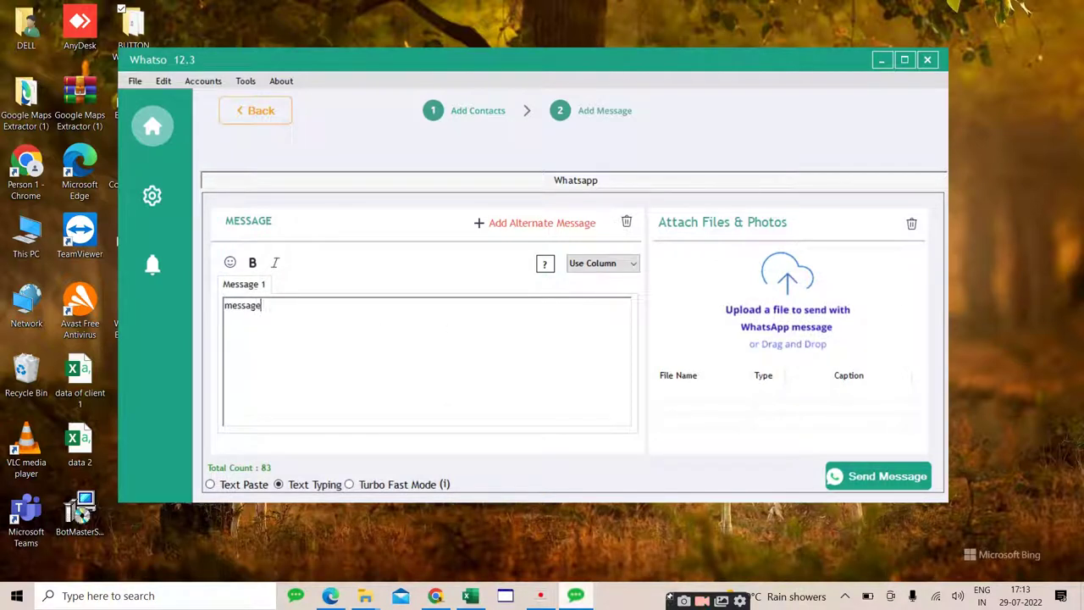
key(BackSpace)
key(BackSpace)
key(BackSpace)
key(BackSpace)
key(BackSpace)
key(BackSpace)
key(BackSpace)
key(BackSpace)
text(Please check out our d)
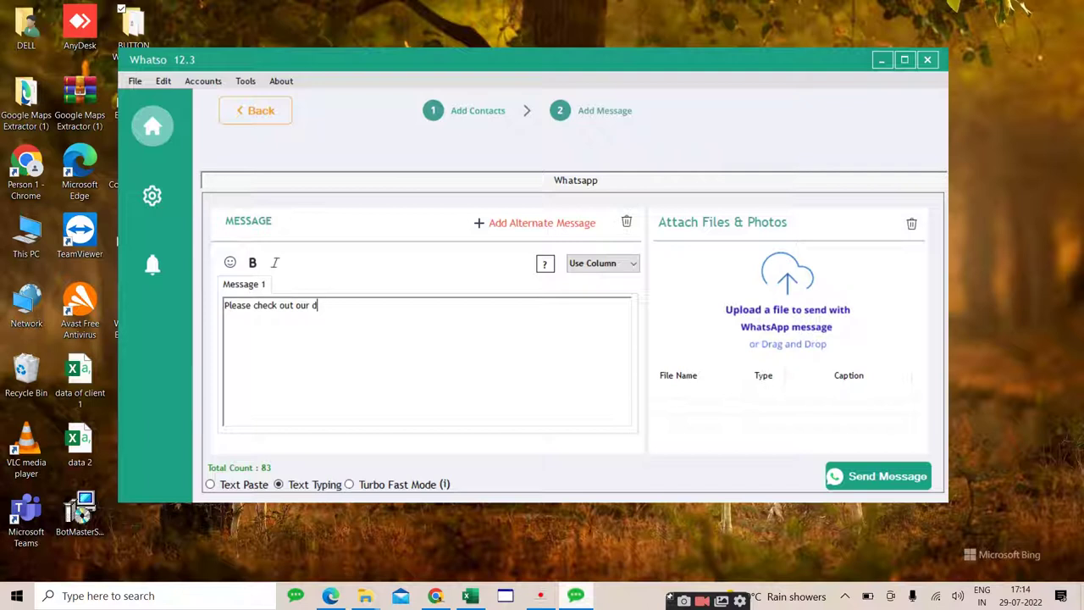
text(etails of whatsapp ch)
key(BackSpace)
key(BackSpace)
key(BackSpace)
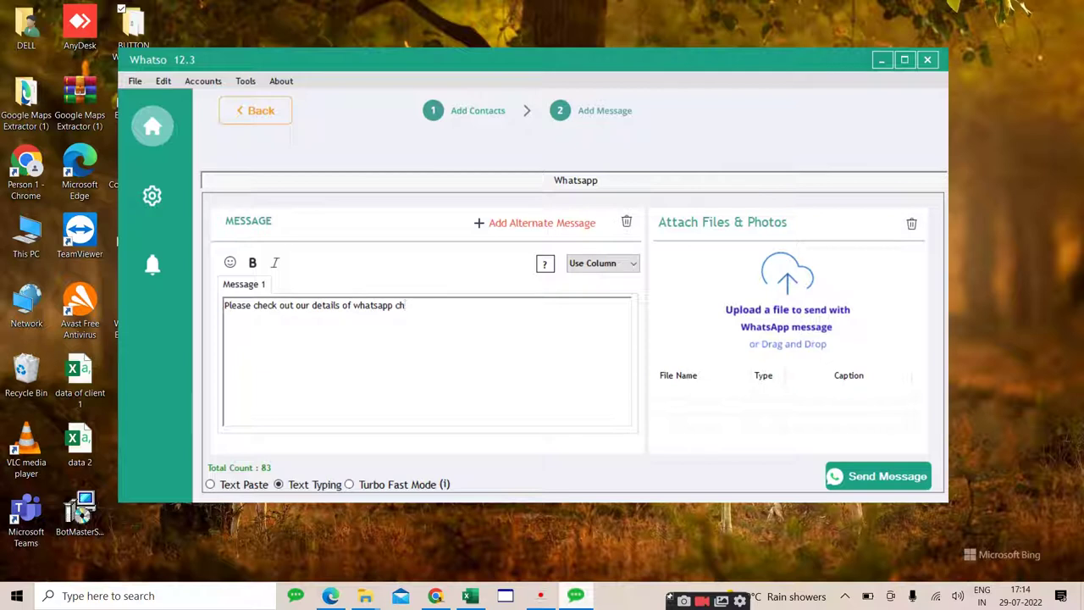
text(bulk sender wit)
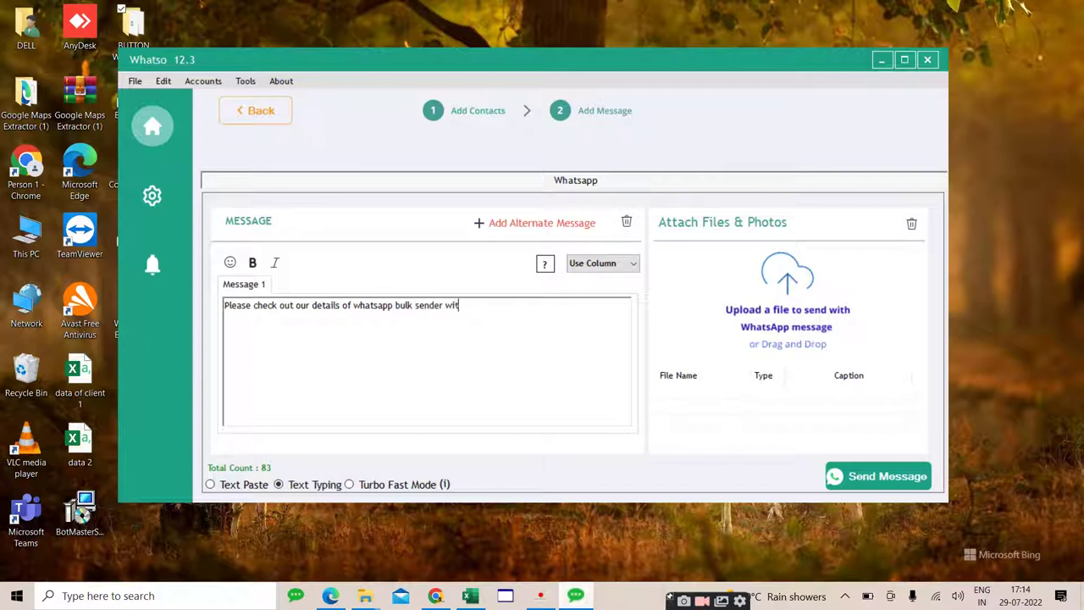
text(h button)
Step: Attach the '999 rs button bulk message' image from the Downloads folder
click(781, 273)
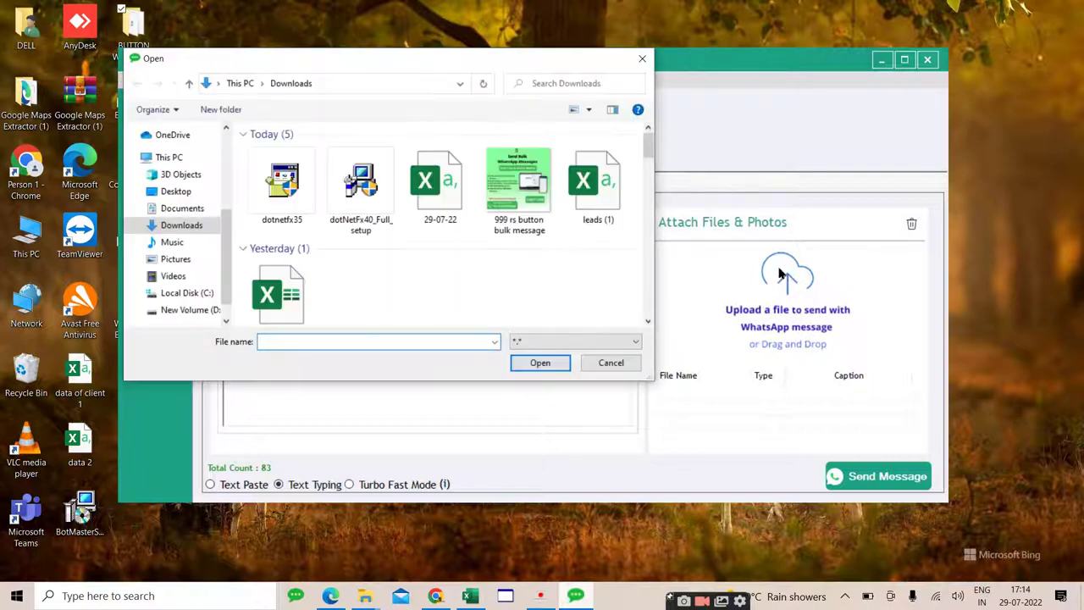
click(533, 200)
click(543, 364)
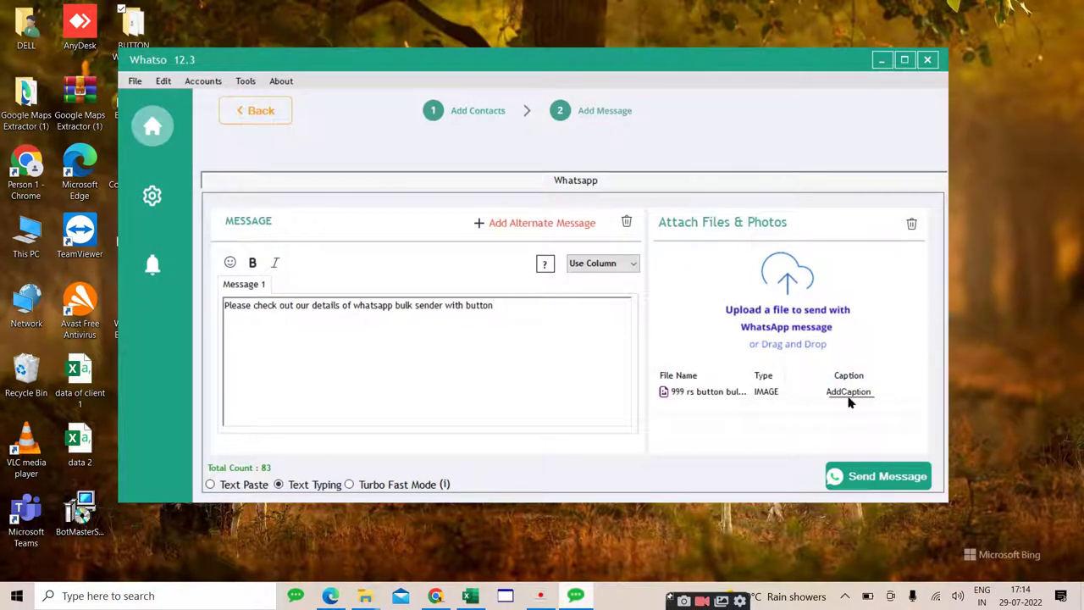
Step: Replace the attached image's default caption with 'Please check image'
click(850, 392)
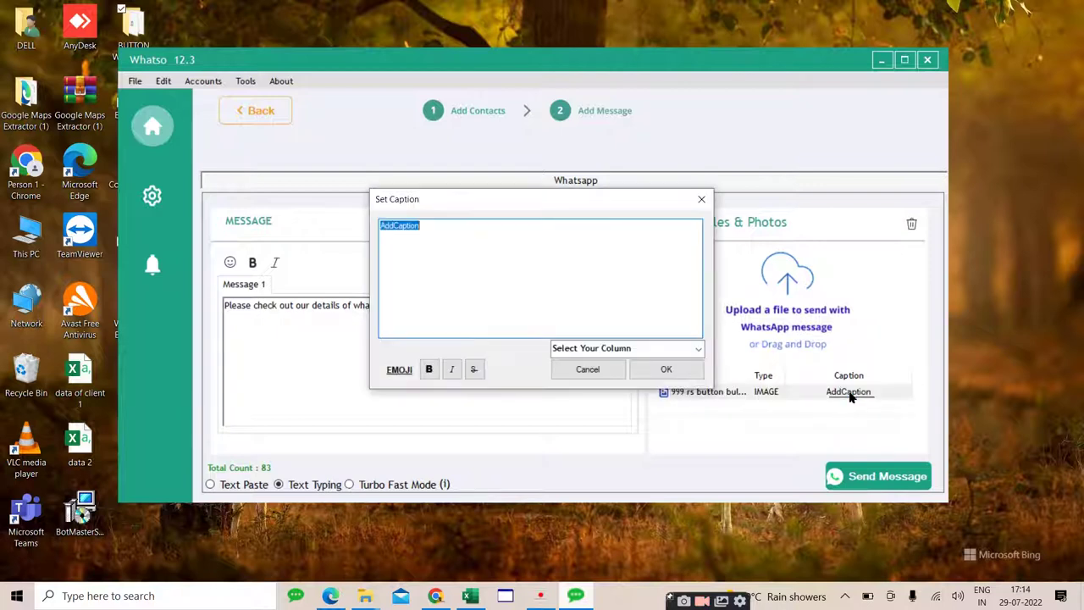
key(BackSpace)
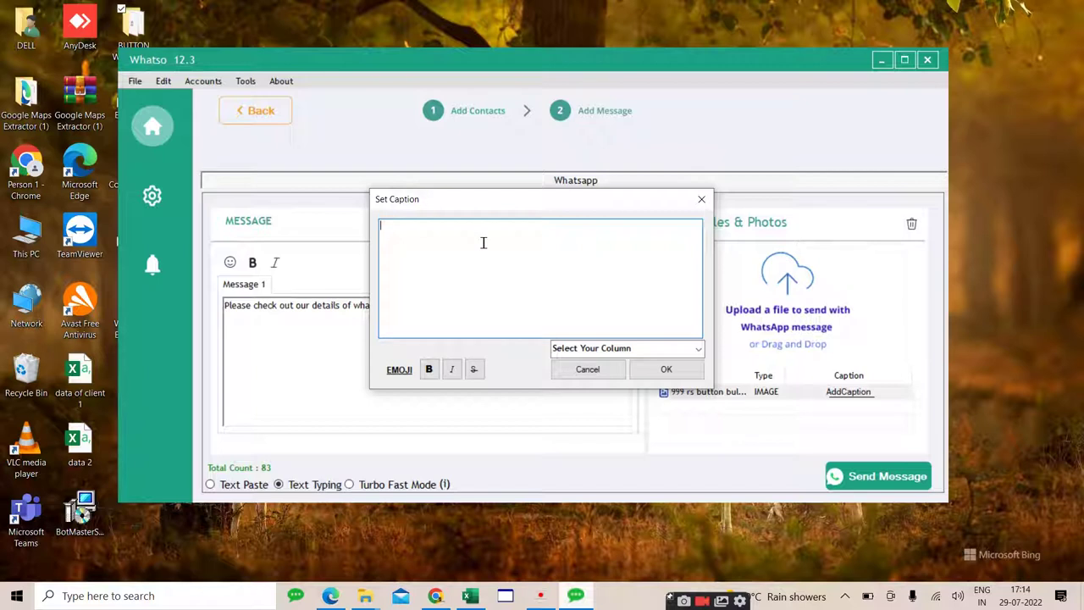
text(Please check image)
click(667, 370)
right_click(850, 392)
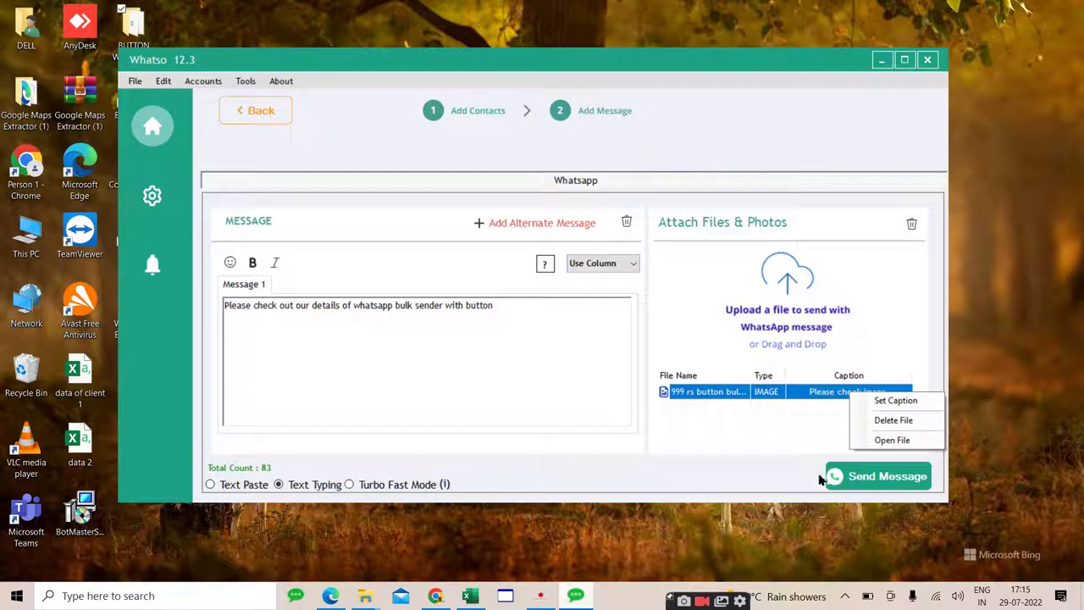
Step: Start sending to all 83 contacts and accept the over-50-numbers warning
click(856, 481)
click(857, 481)
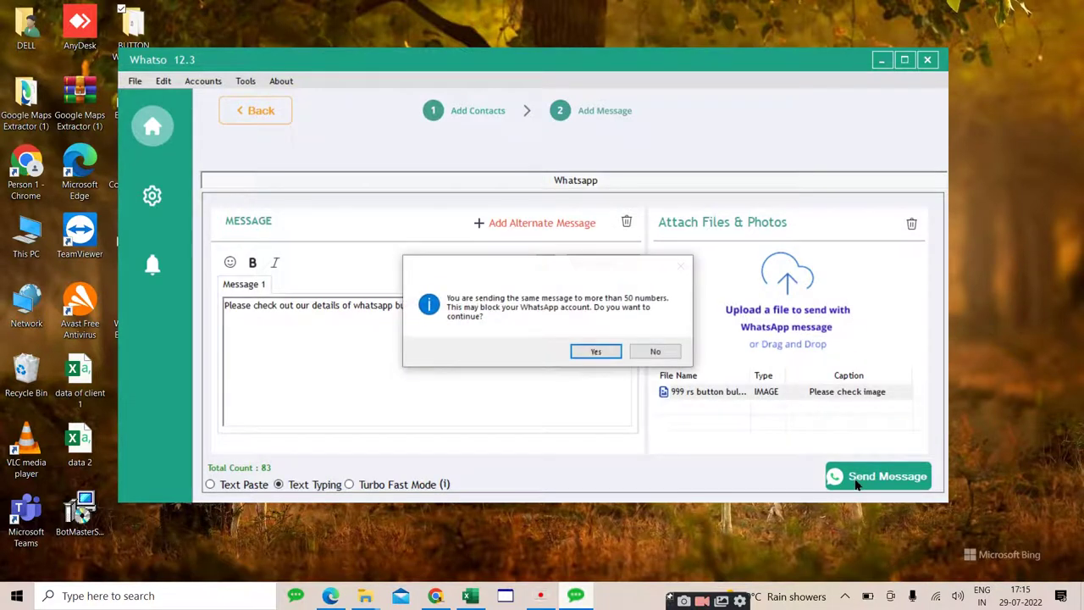
click(596, 352)
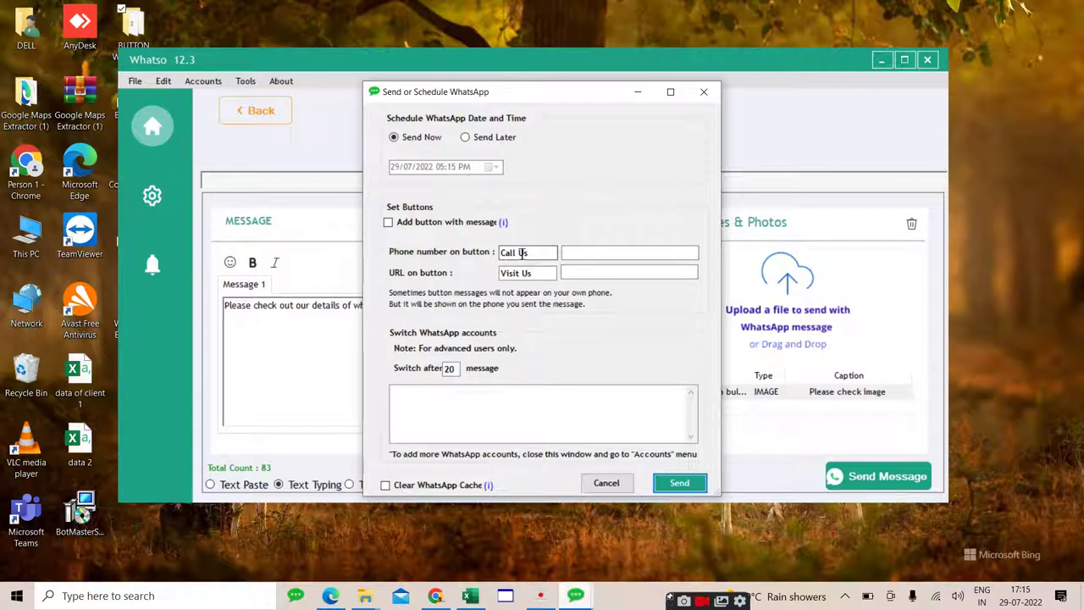
Step: Enable buttons with the message and label them 'Call now' and 'website visit'
click(388, 223)
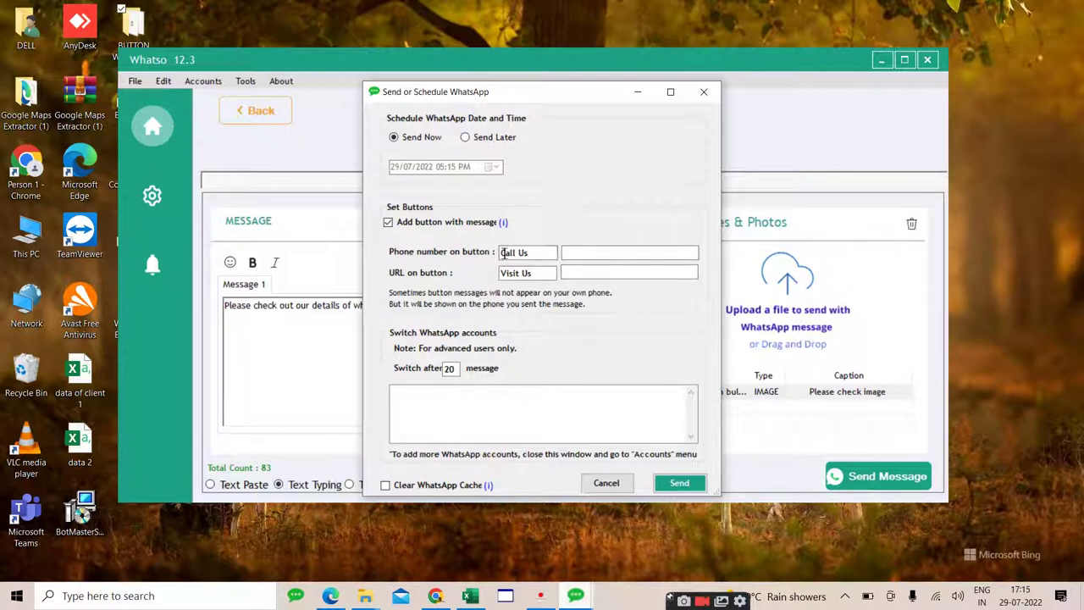
click(535, 254)
key(BackSpace)
key(BackSpace)
text(now)
click(538, 275)
key(BackSpace)
key(BackSpace)
key(BackSpace)
key(BackSpace)
key(BackSpace)
key(BackSpace)
key(BackSpace)
key(BackSpace)
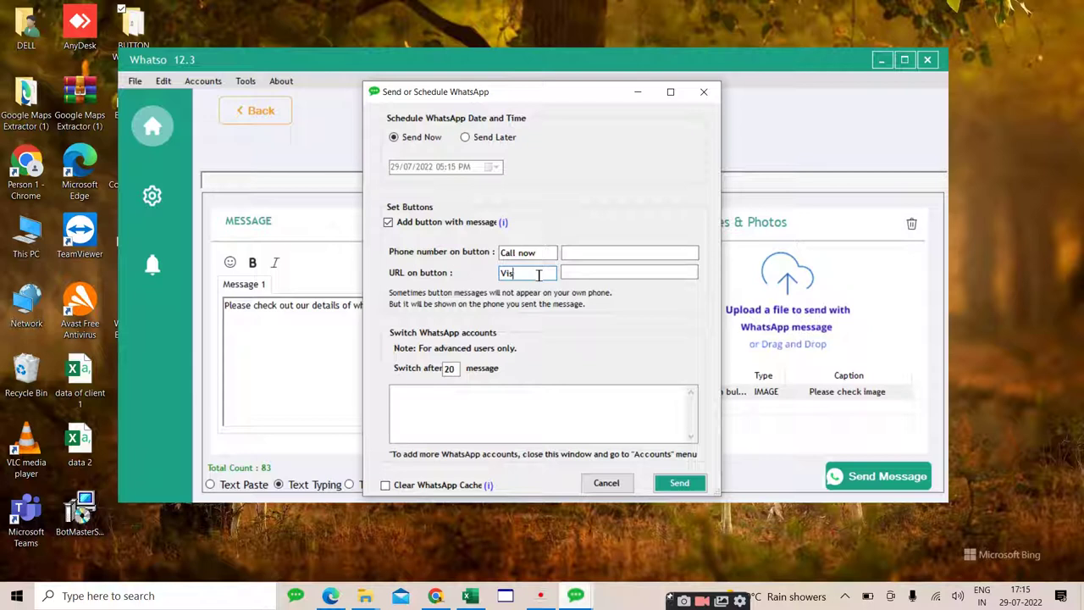
text(website visit)
click(605, 251)
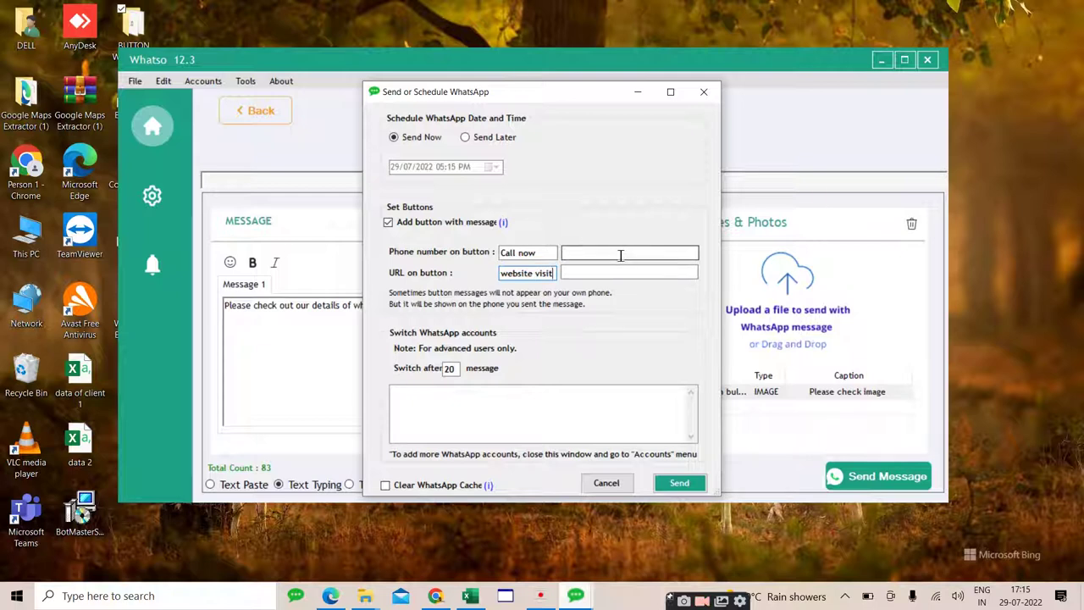
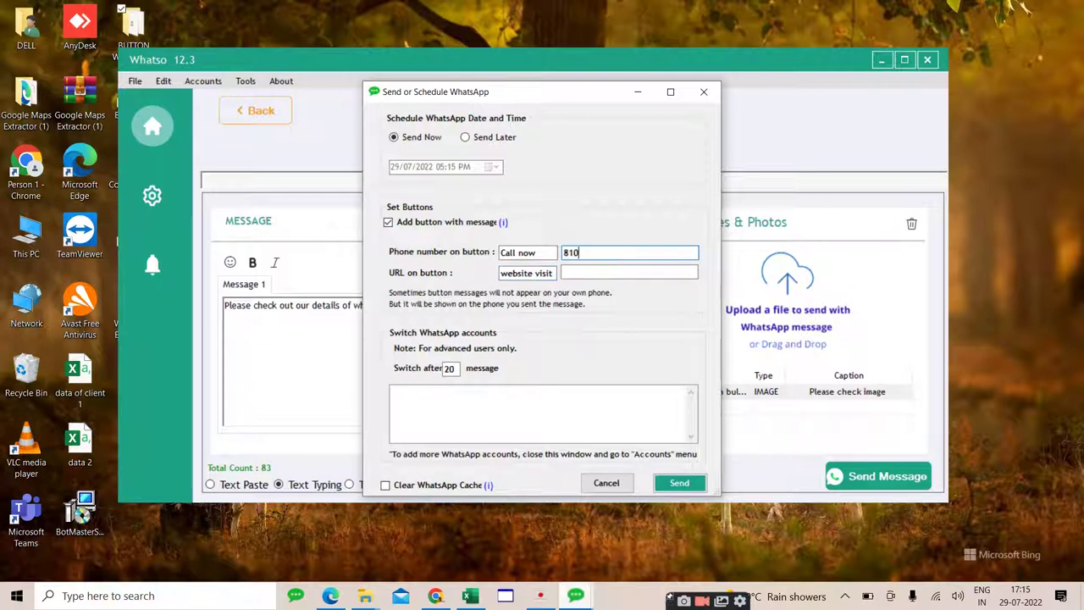
click(596, 270)
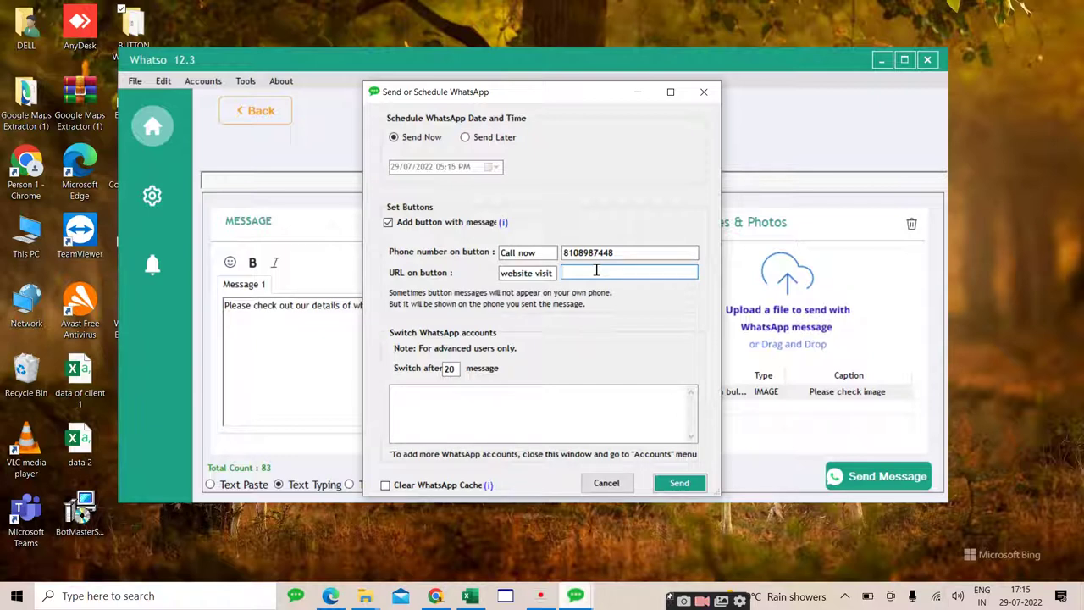
text(https://runmystores.com)
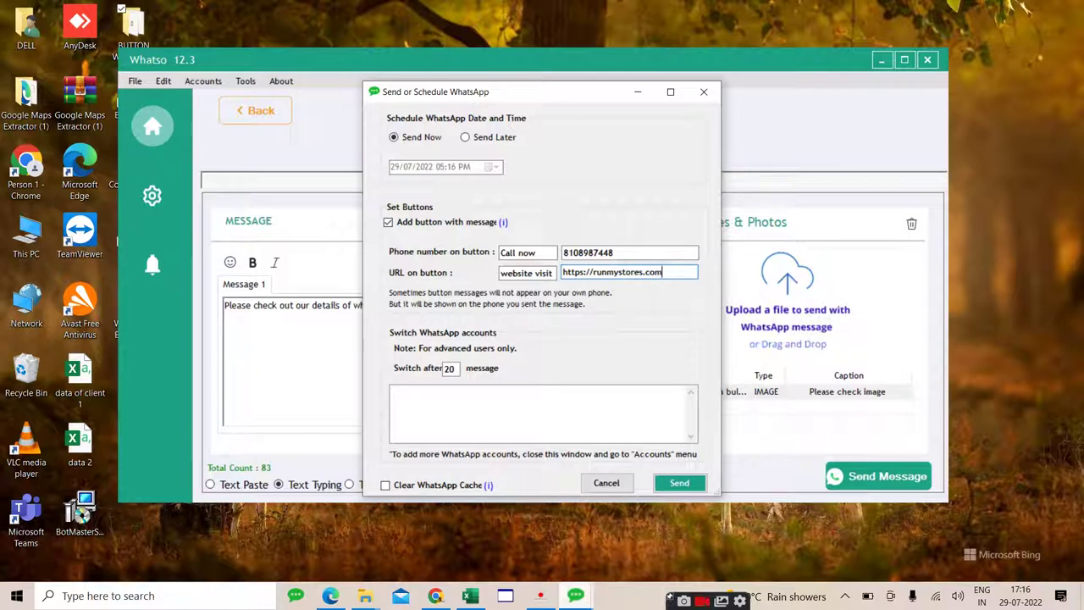
Step: Change the account switch count from 20 to 999 messages and send
click(457, 369)
key(BackSpace)
key(BackSpace)
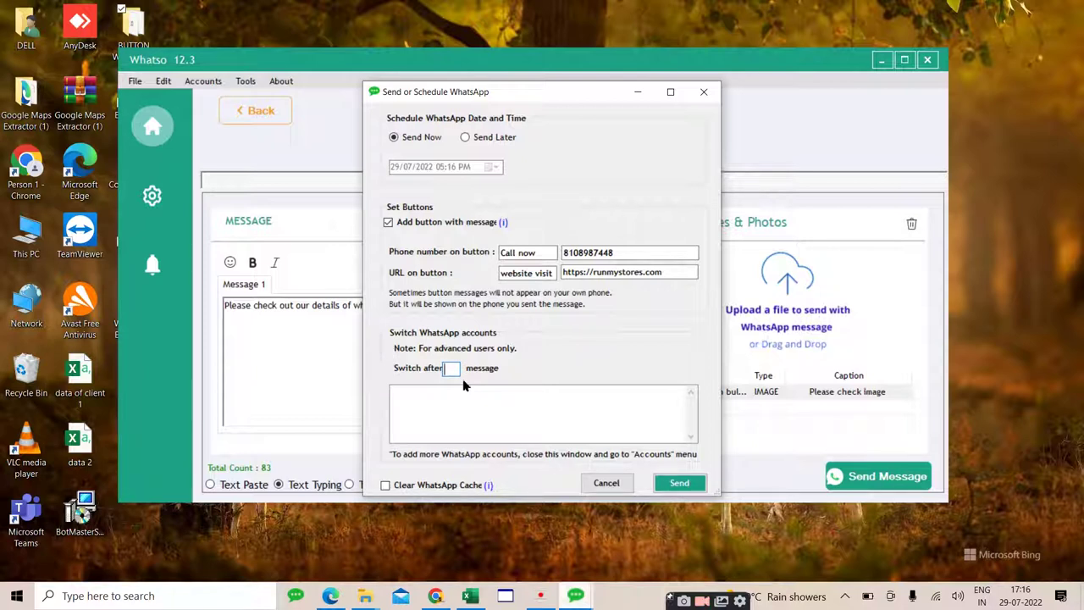
text(999)
click(689, 488)
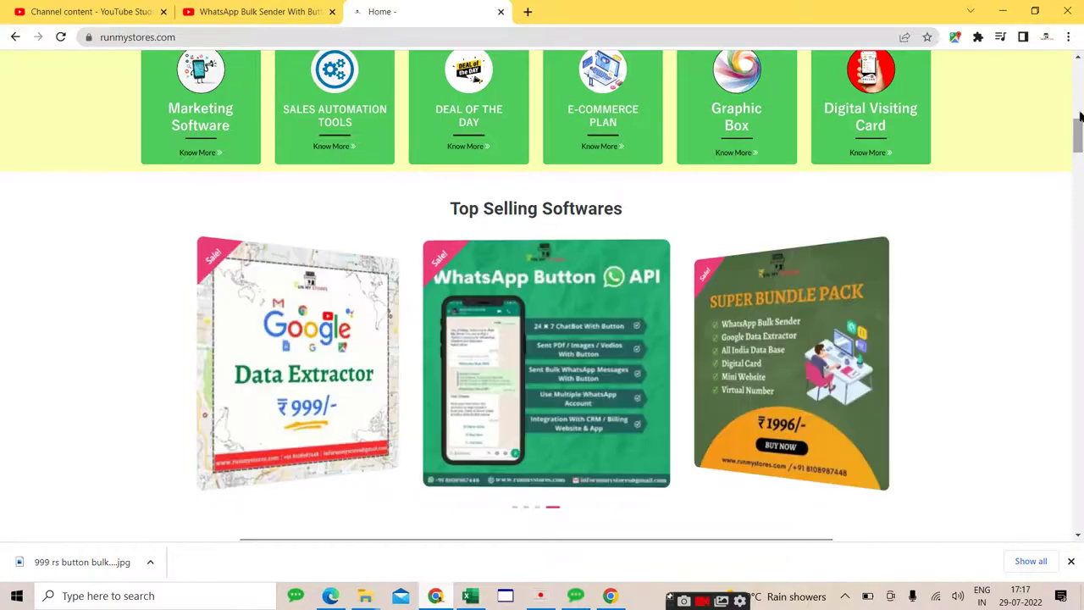
scroll(1077, 135, down, 1)
scroll(1077, 135, down, 5)
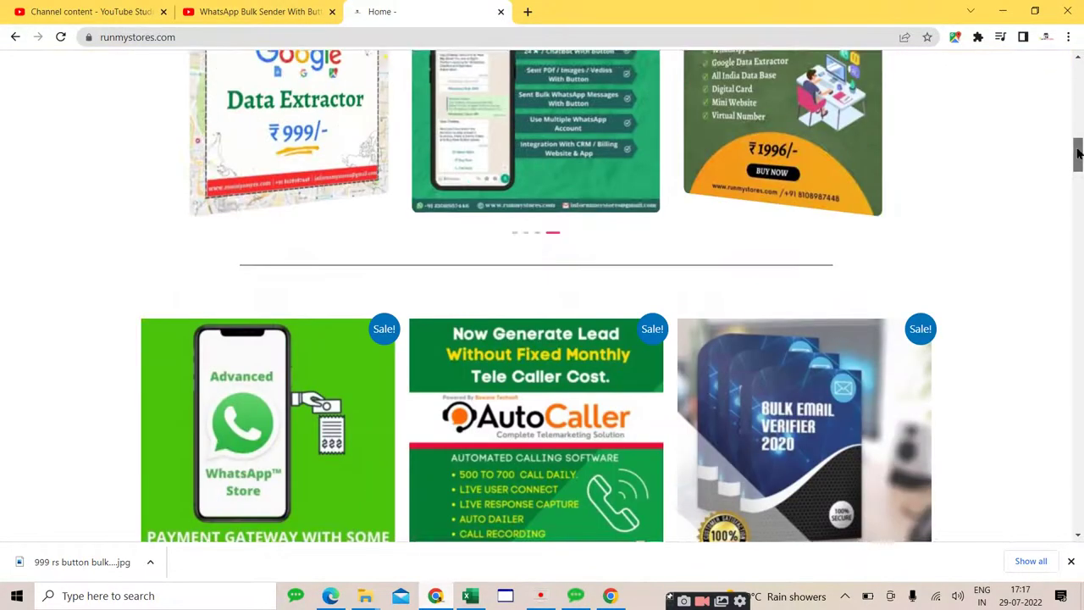
drag(1079, 144, 1078, 165)
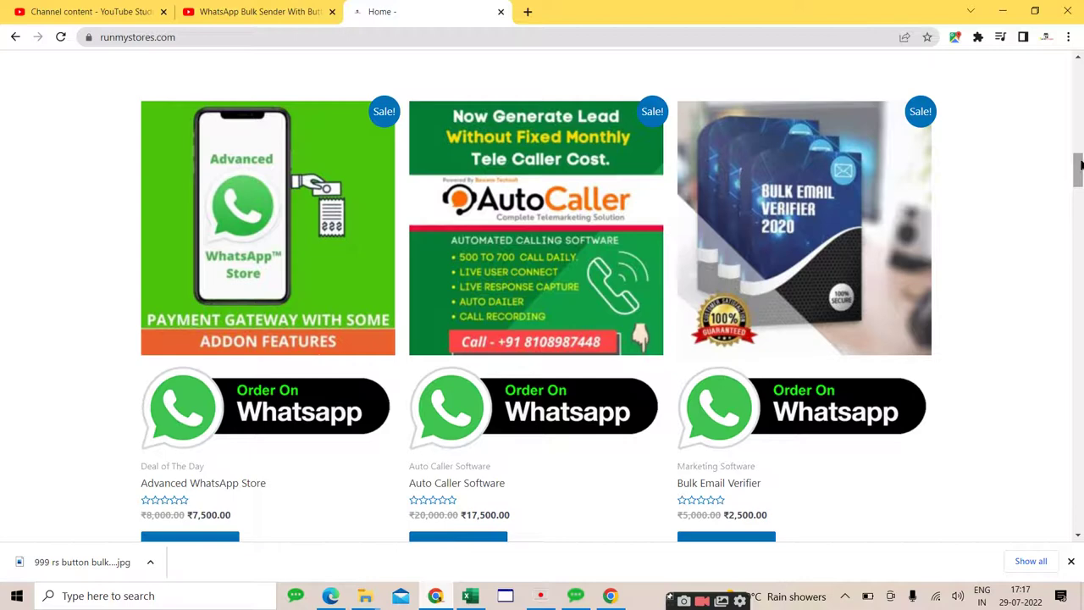
drag(1079, 165, 1079, 435)
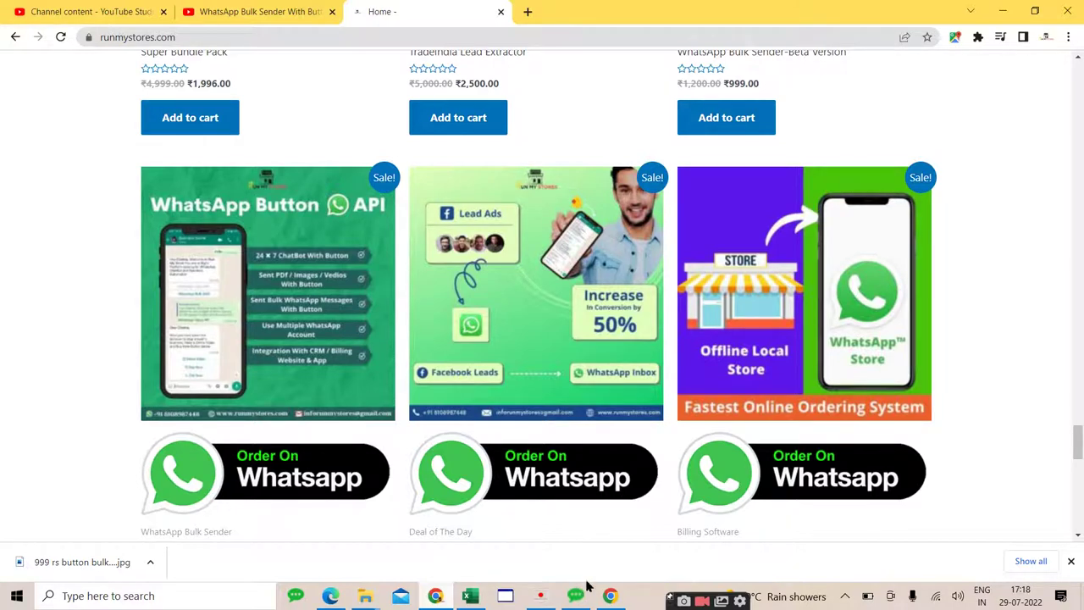
Step: Bring Whatso back up and minimise the store website so the 1/83 sending progress shows
click(575, 596)
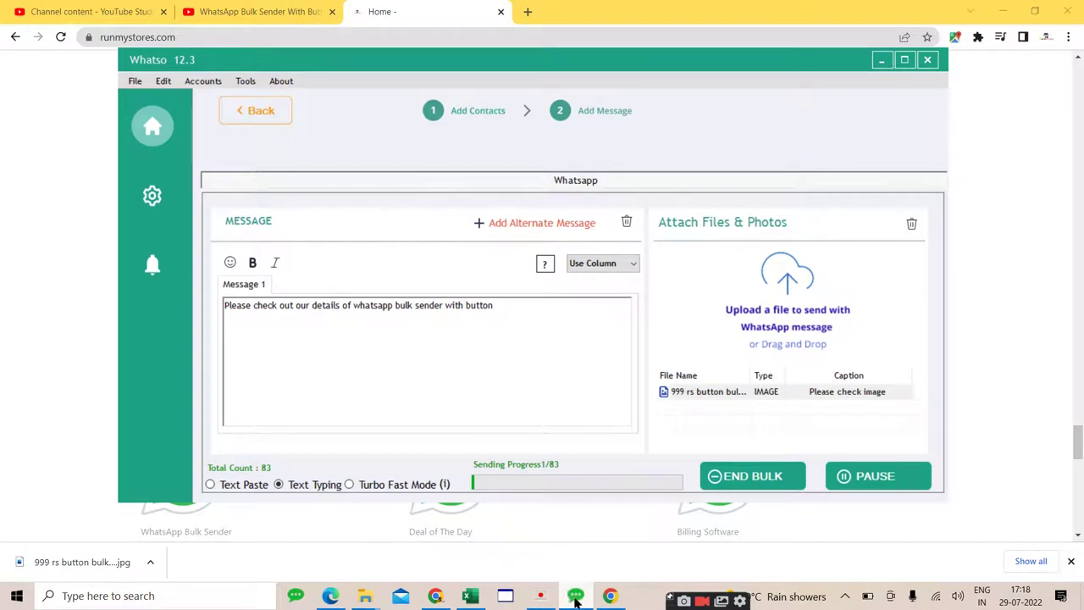
click(1002, 14)
click(1003, 14)
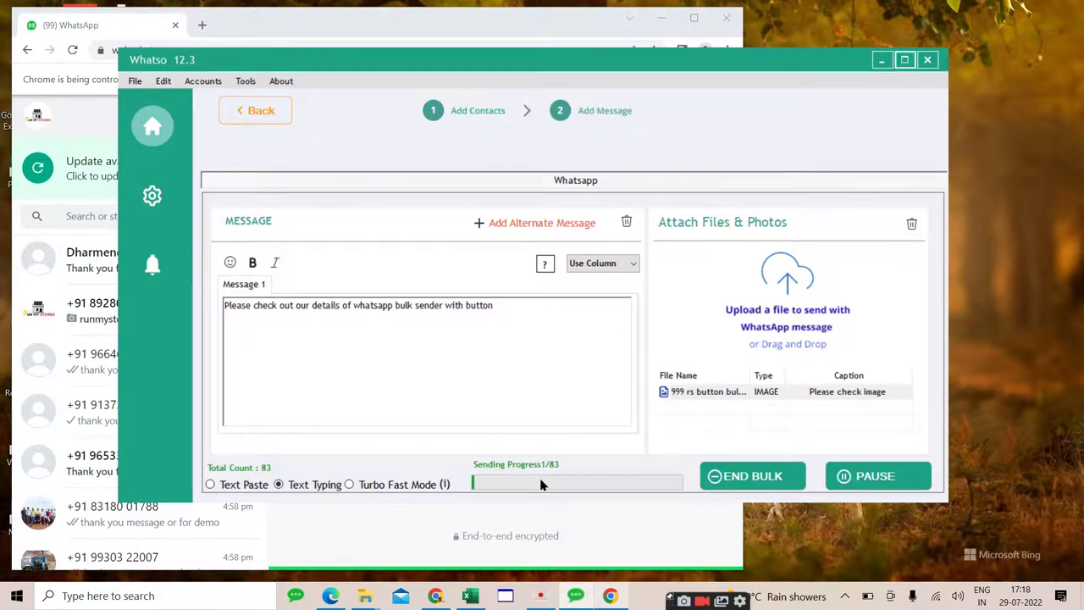
Step: Raise the WhatsApp Web Chrome window above Whatso and shift it slightly right
click(449, 38)
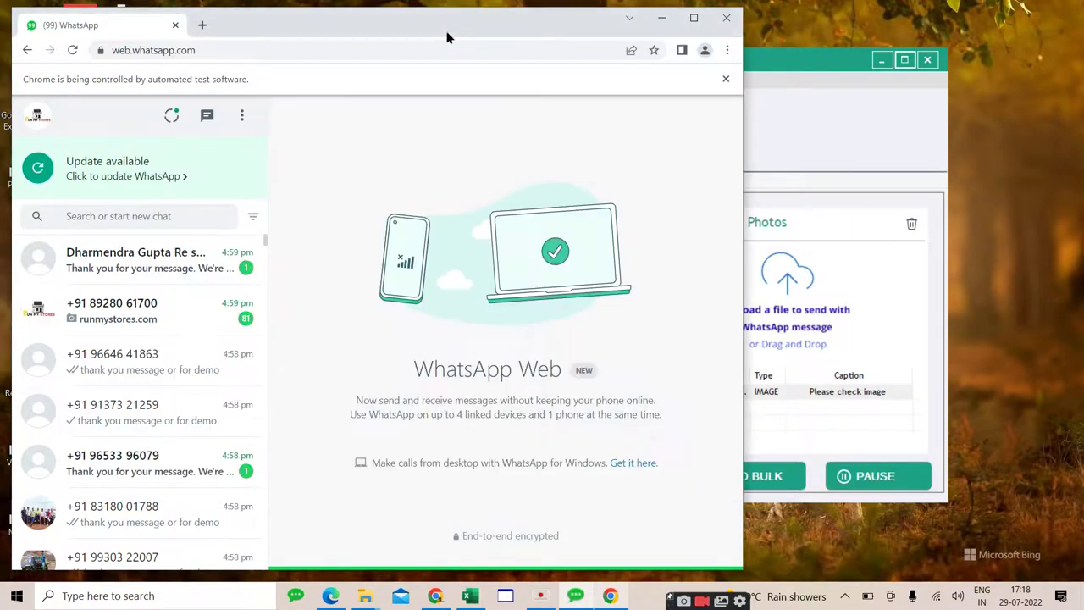
drag(449, 38, 570, 29)
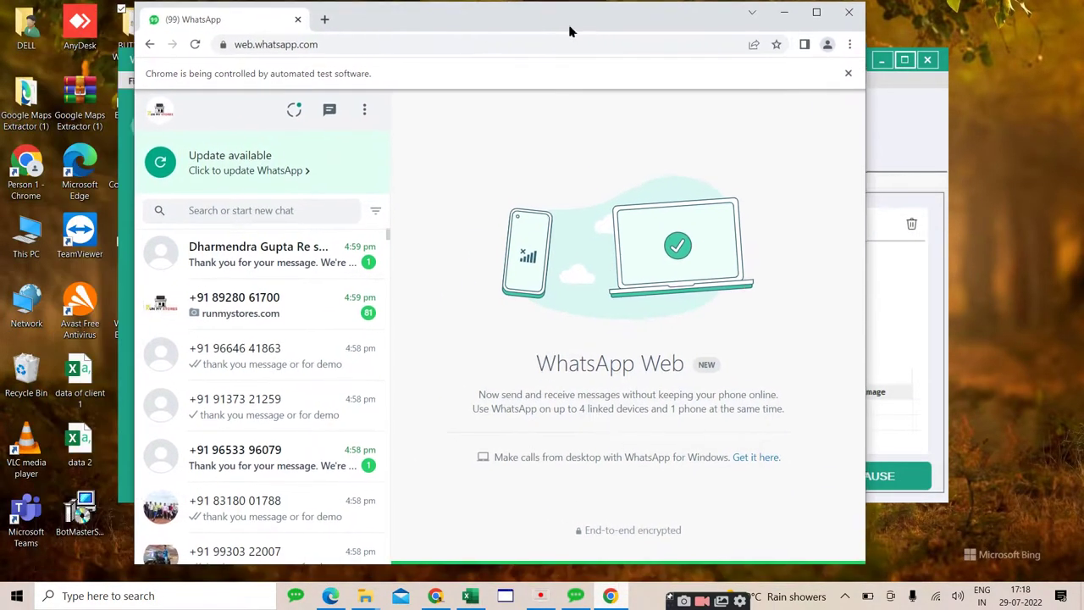